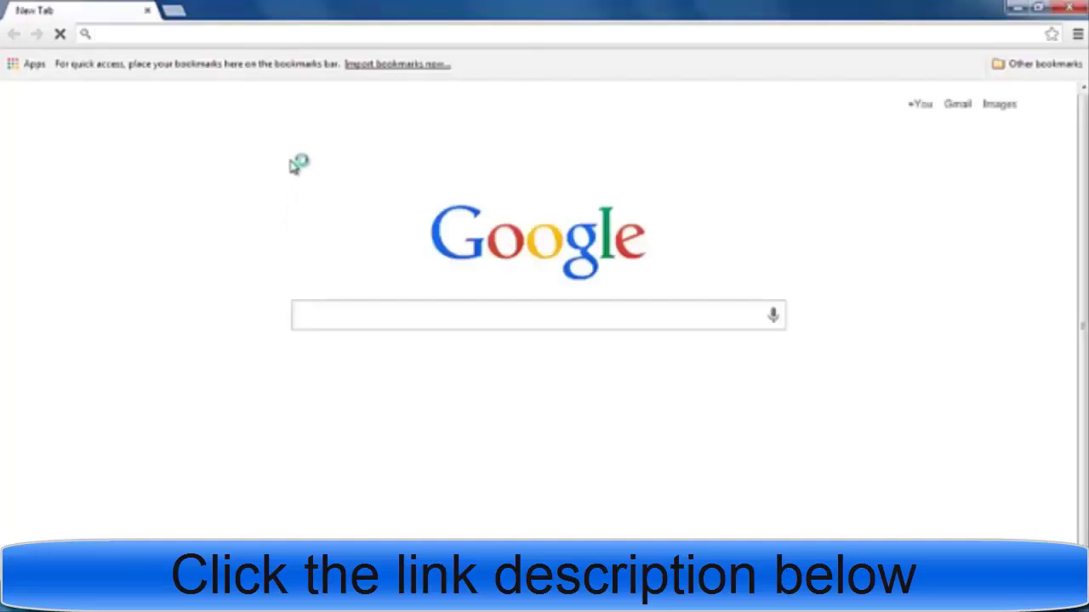
Go to maxbounty.com and open the application form for becoming a publisher.
type("maxbounty.com")
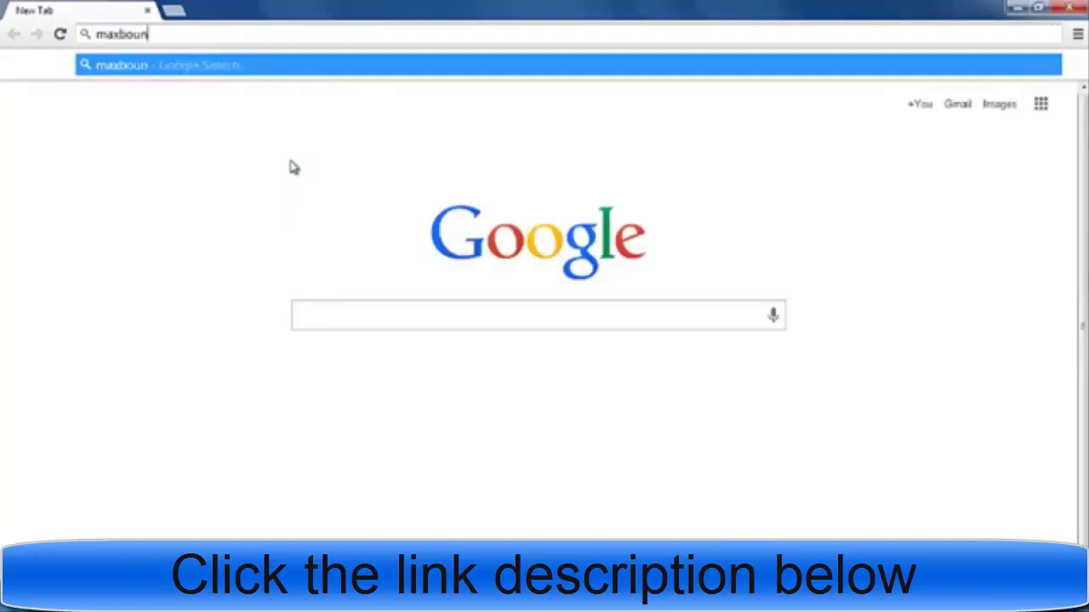
key("Return")
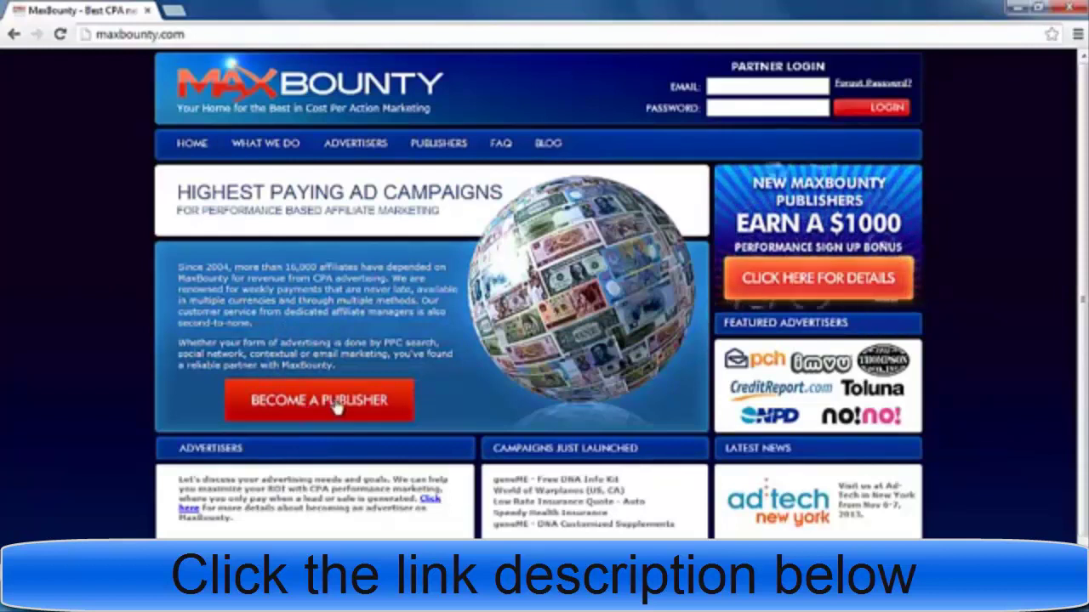
left_click(333, 404)
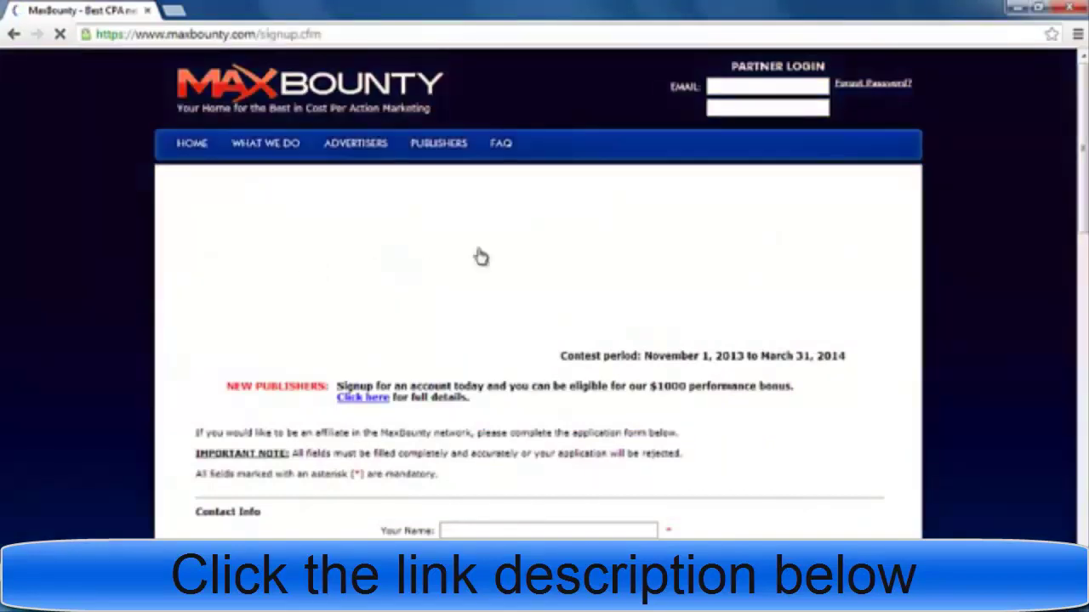
Look through the whole publisher application form, from Contact Info to the agreement checkboxes, and return to its beginning.
scroll(481, 257, "down", 2)
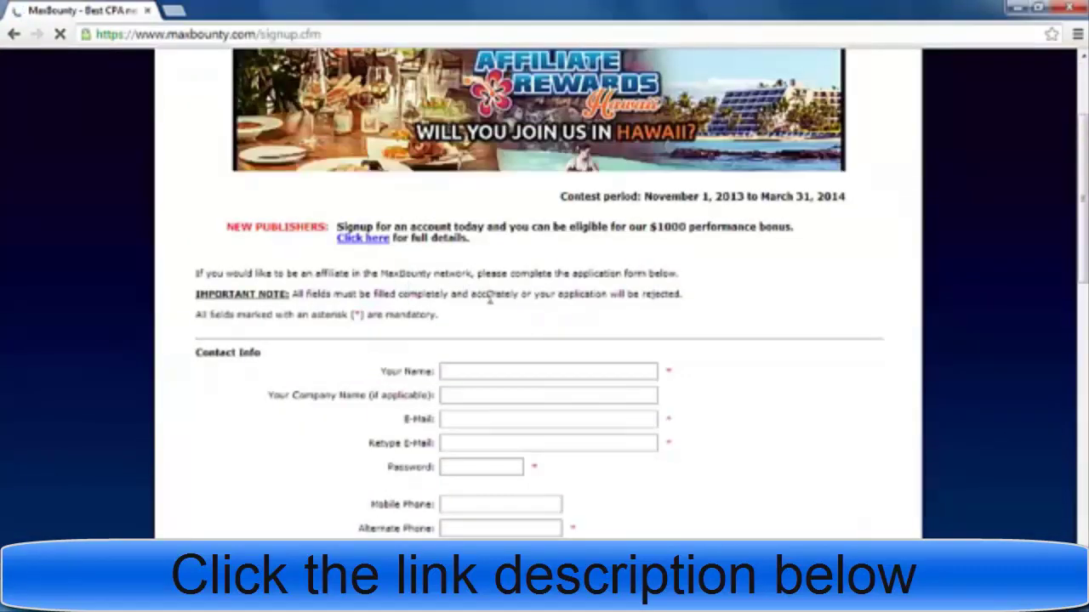
scroll(520, 295, "down", 4)
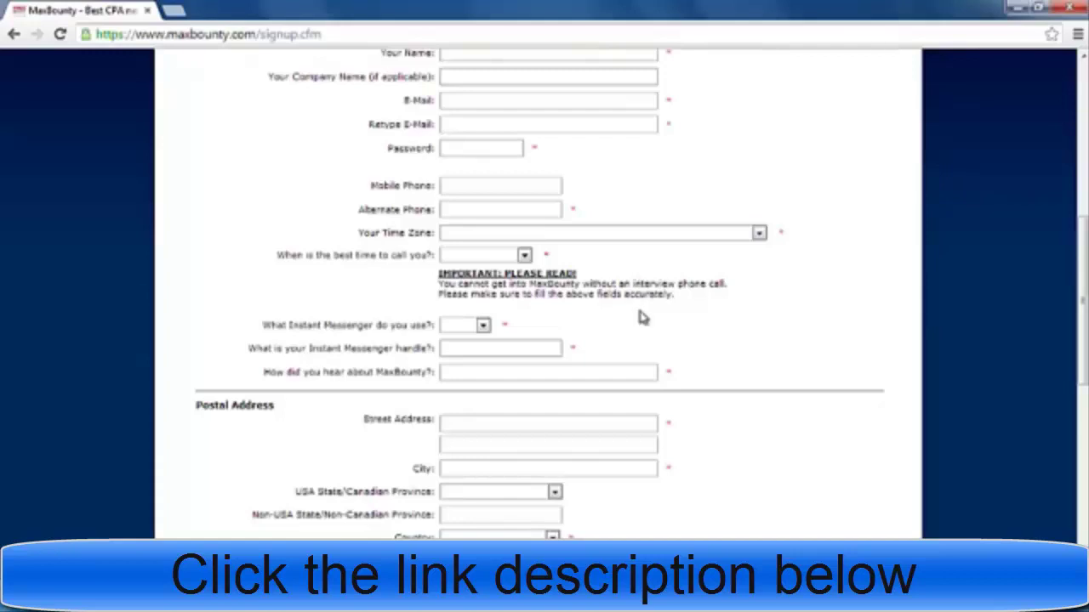
scroll(661, 311, "down", 2)
scroll(662, 306, "down", 1)
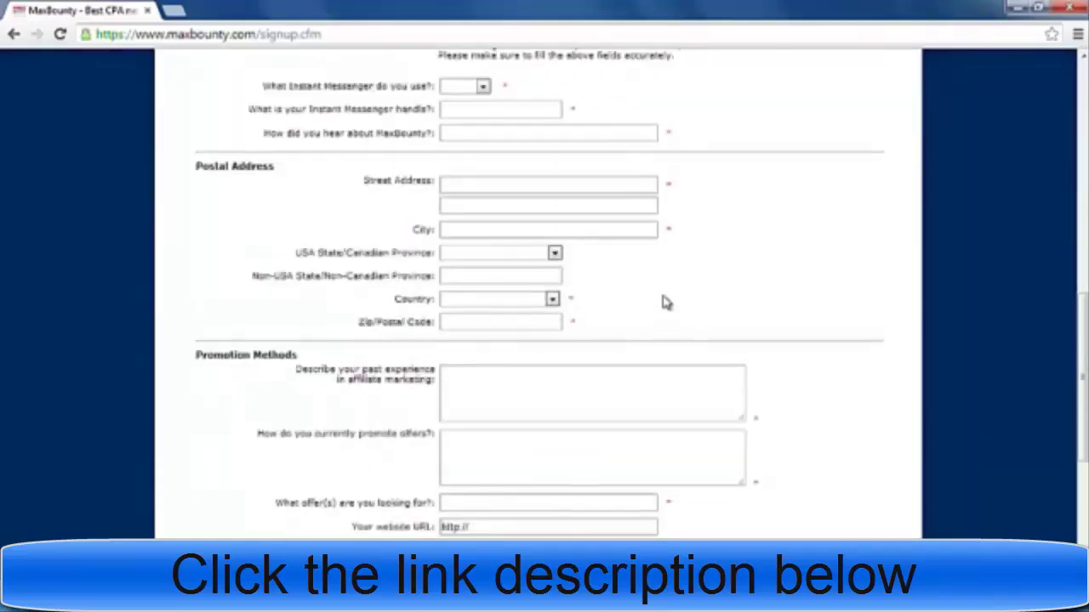
scroll(663, 297, "down", 1)
scroll(662, 293, "down", 3)
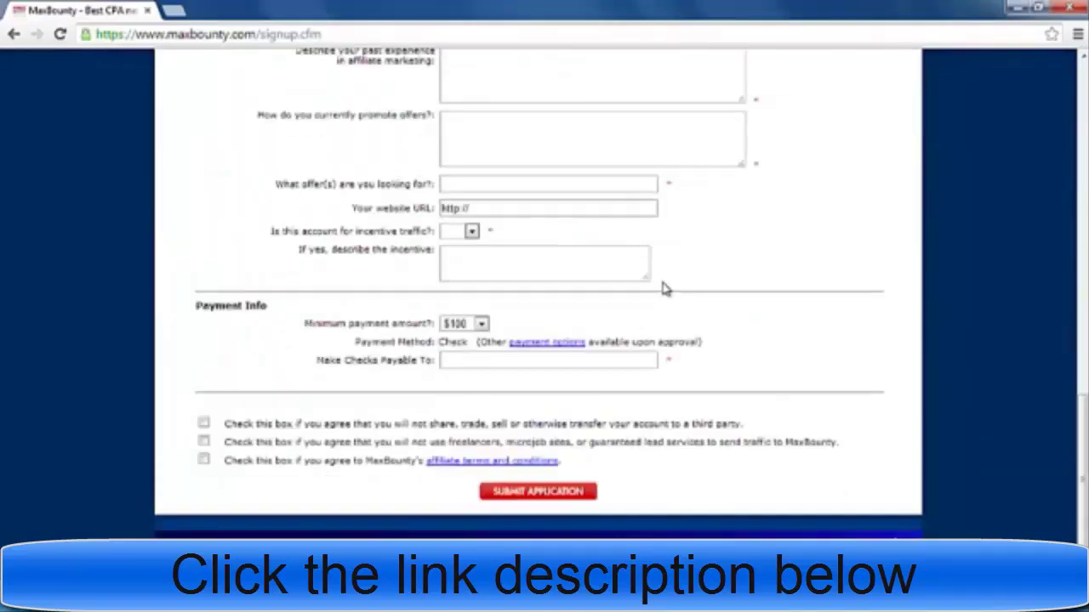
scroll(659, 286, "up", 7)
scroll(633, 289, "up", 4)
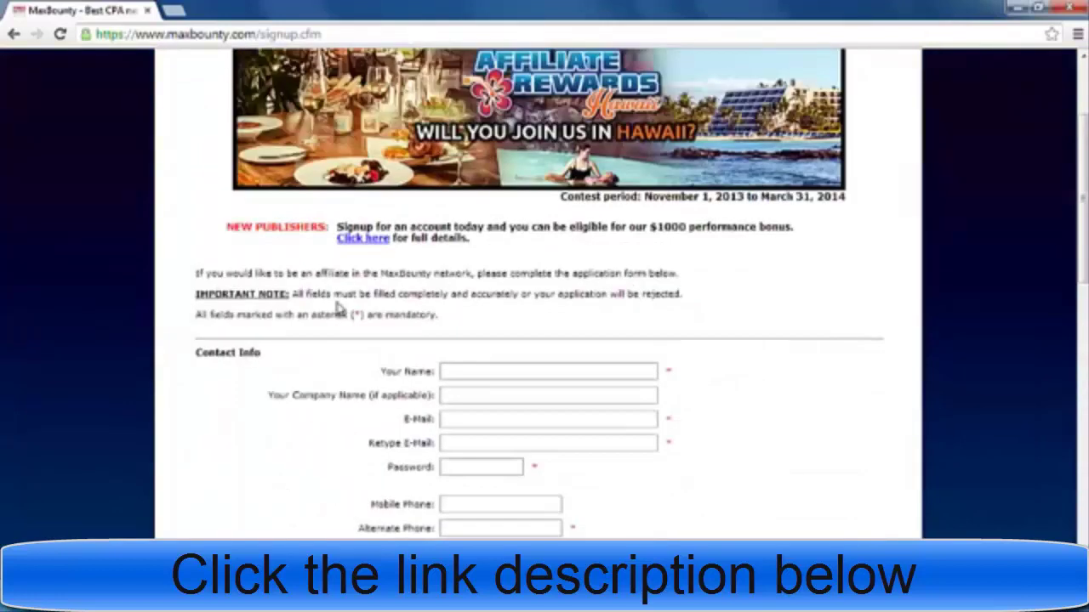
Examine the Contact Info fields, including the choices for the best time to call.
left_click(554, 367)
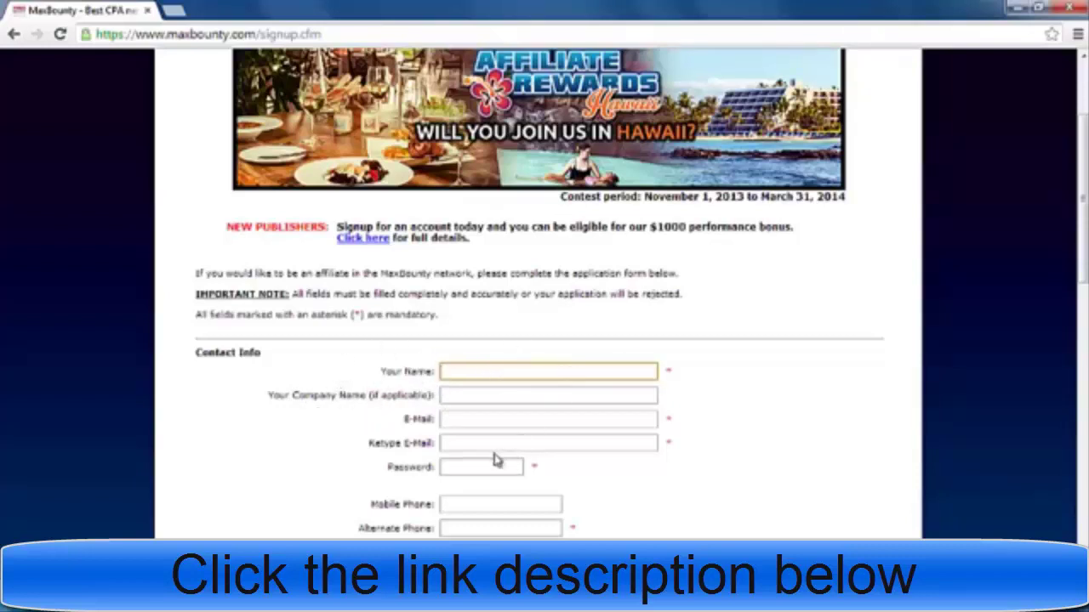
scroll(428, 440, "down", 1)
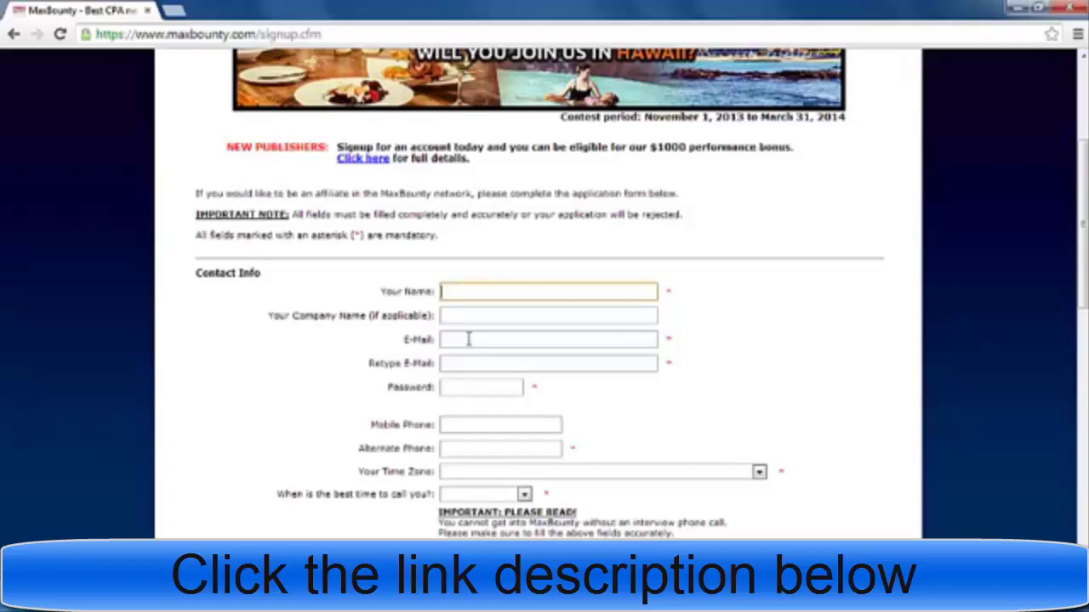
scroll(459, 383, "down", 1)
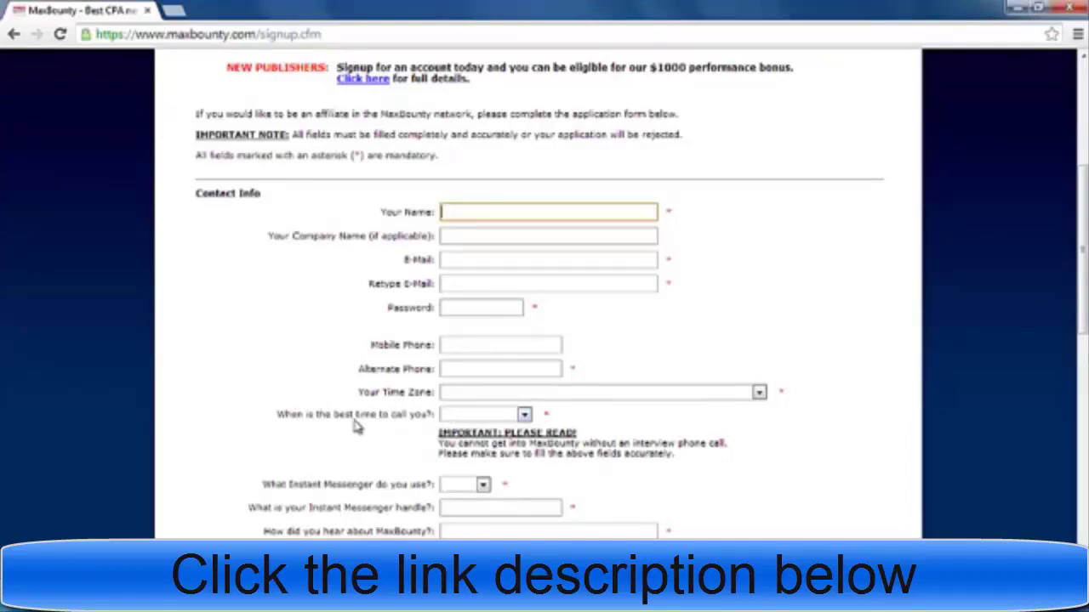
left_click(524, 415)
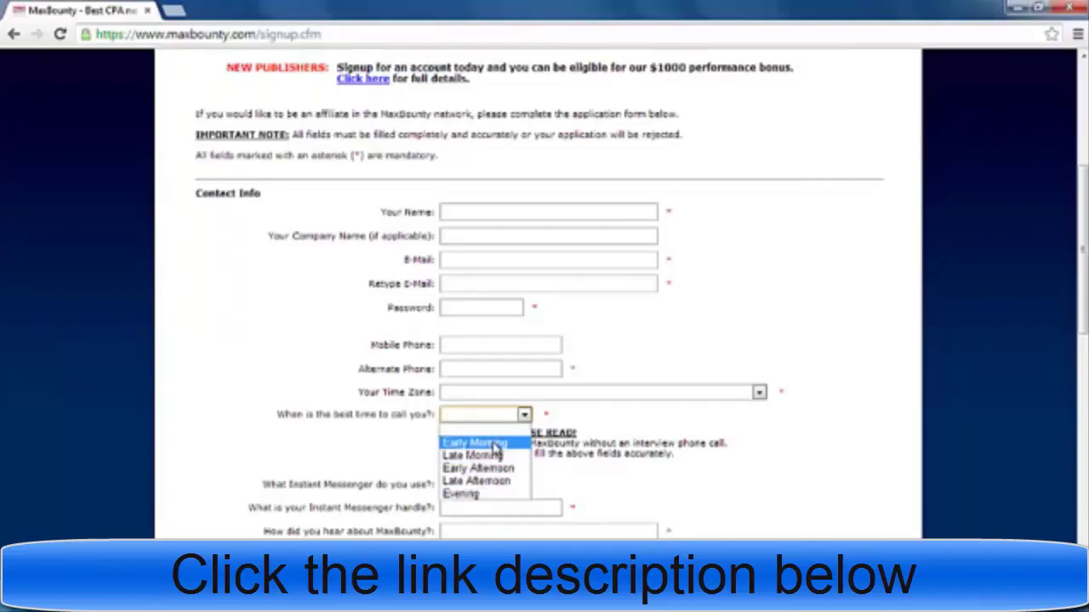
key("Escape")
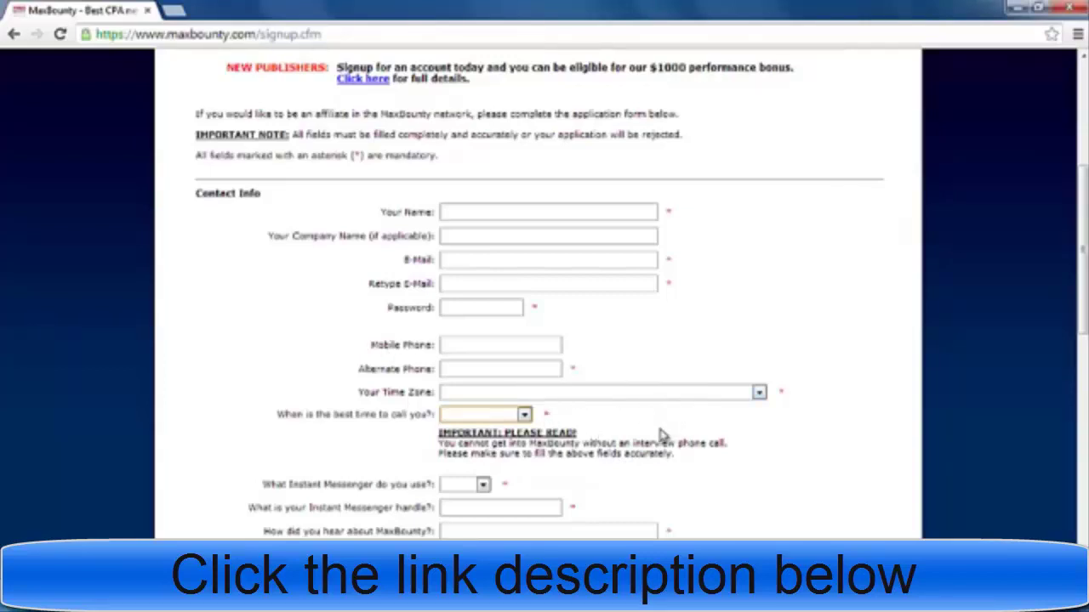
left_click(493, 416)
left_click(524, 416)
Examine the instant messenger choices and handle field, and the USA State/Canadian Province field under Postal Address.
scroll(613, 425, "down", 2)
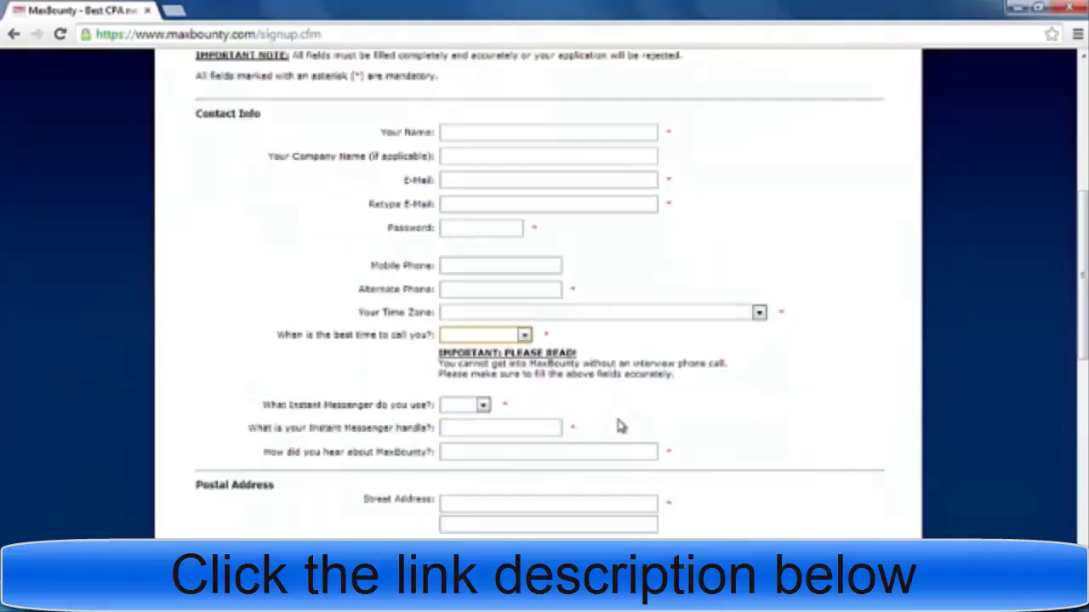
left_click(482, 406)
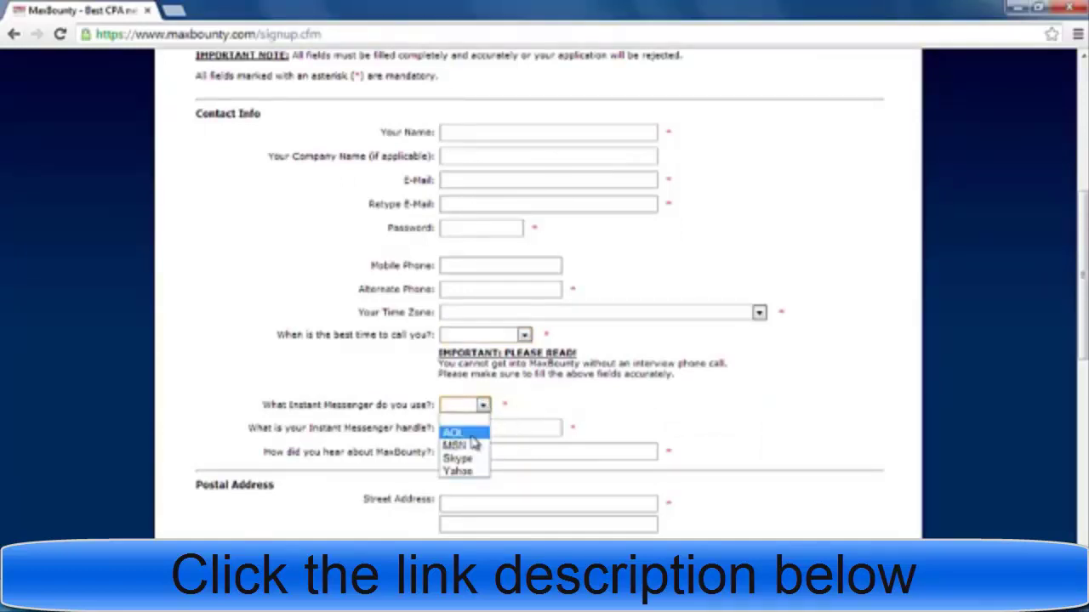
left_click(501, 403)
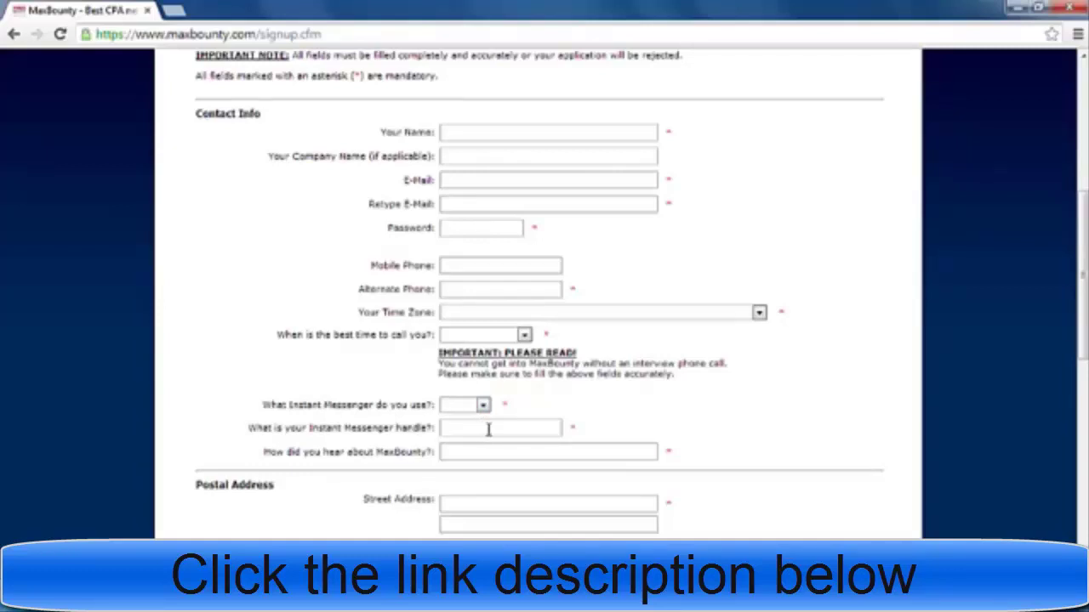
left_click(488, 430)
left_click(620, 405)
scroll(591, 410, "down", 1)
scroll(591, 411, "down", 1)
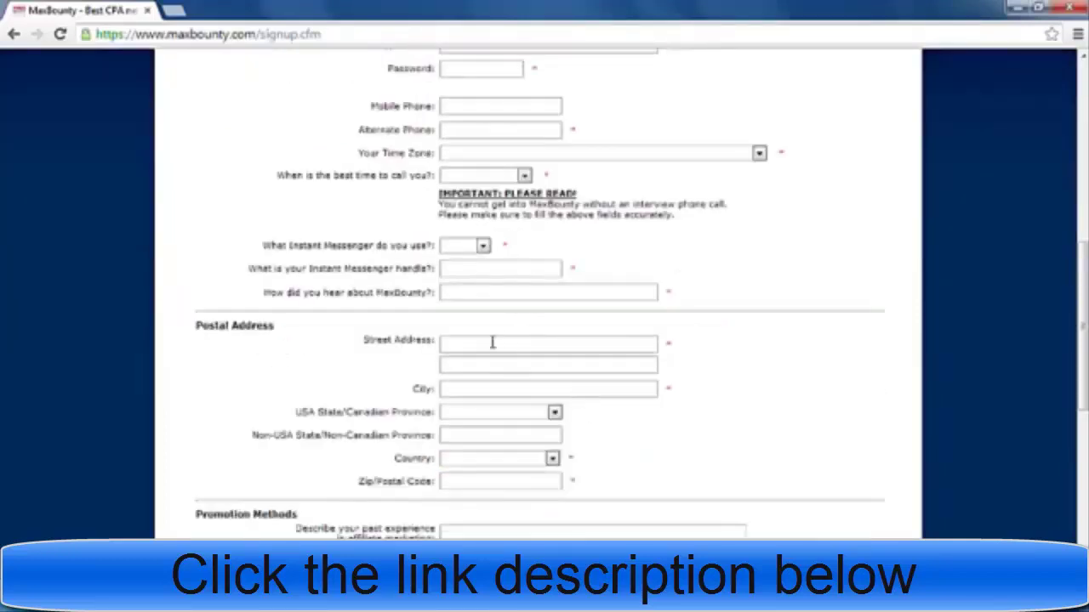
left_click(538, 412)
left_click(554, 413)
Examine the Promotion Methods questions on past experience, current promotion of offers and the offers being looked for.
scroll(605, 394, "down", 1)
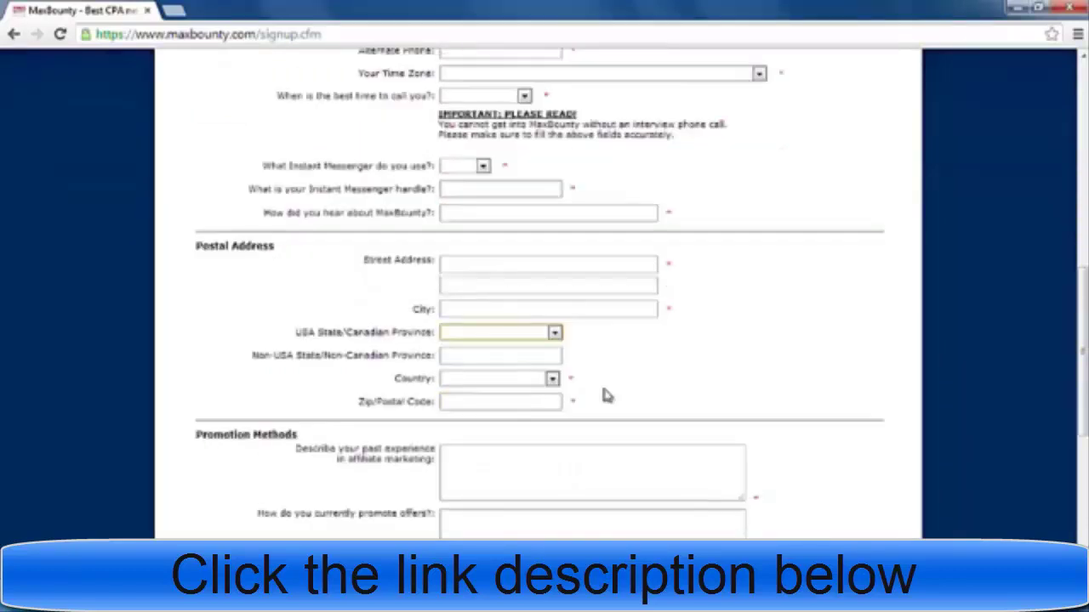
scroll(587, 366, "down", 1)
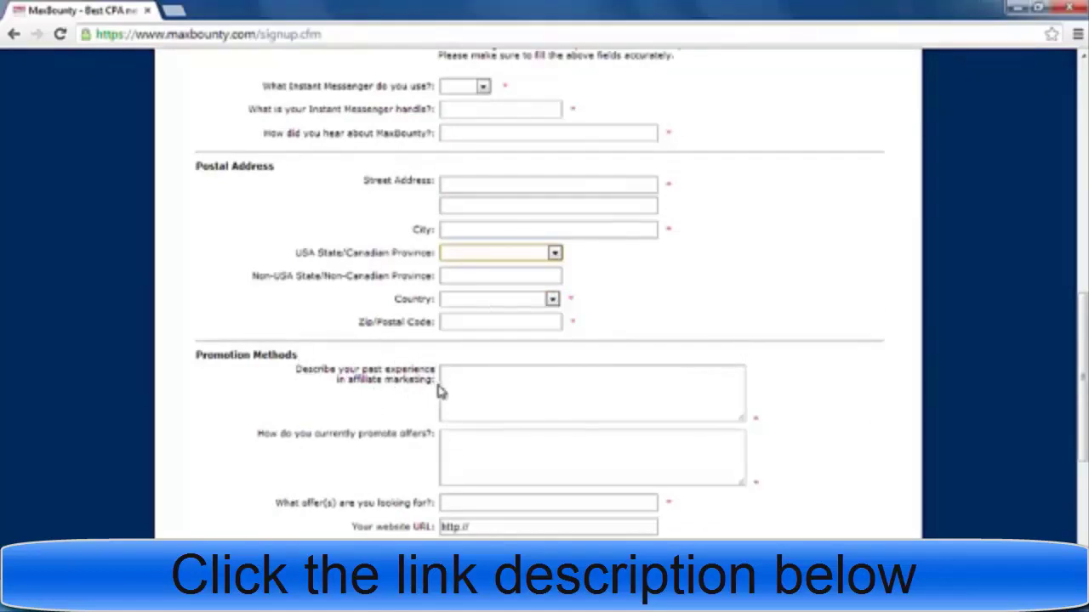
scroll(445, 375, "down", 1)
scroll(459, 336, "up", 1)
scroll(496, 382, "down", 1)
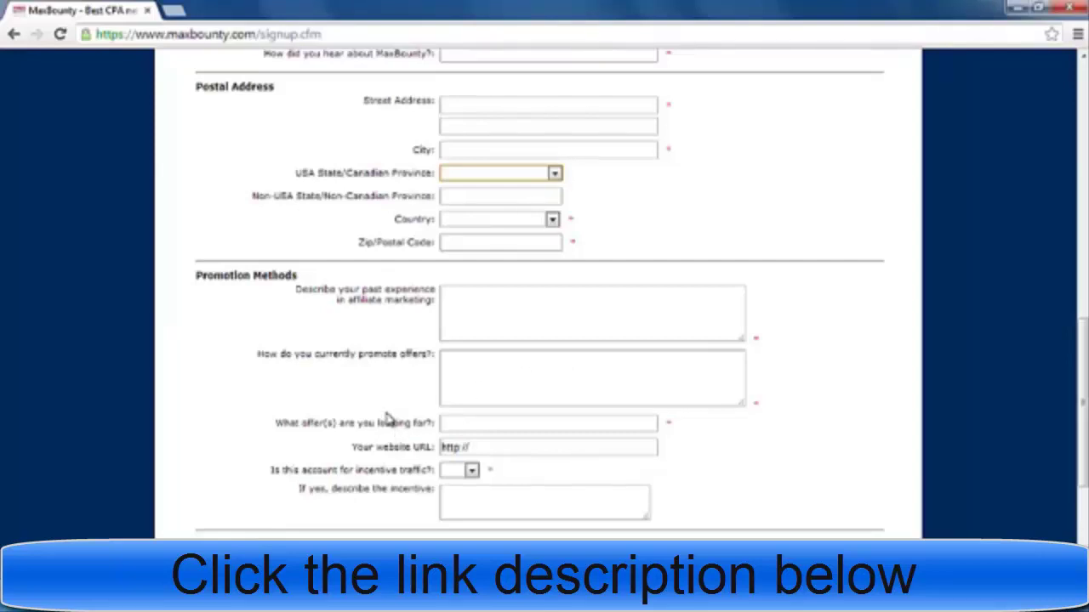
scroll(389, 421, "down", 1)
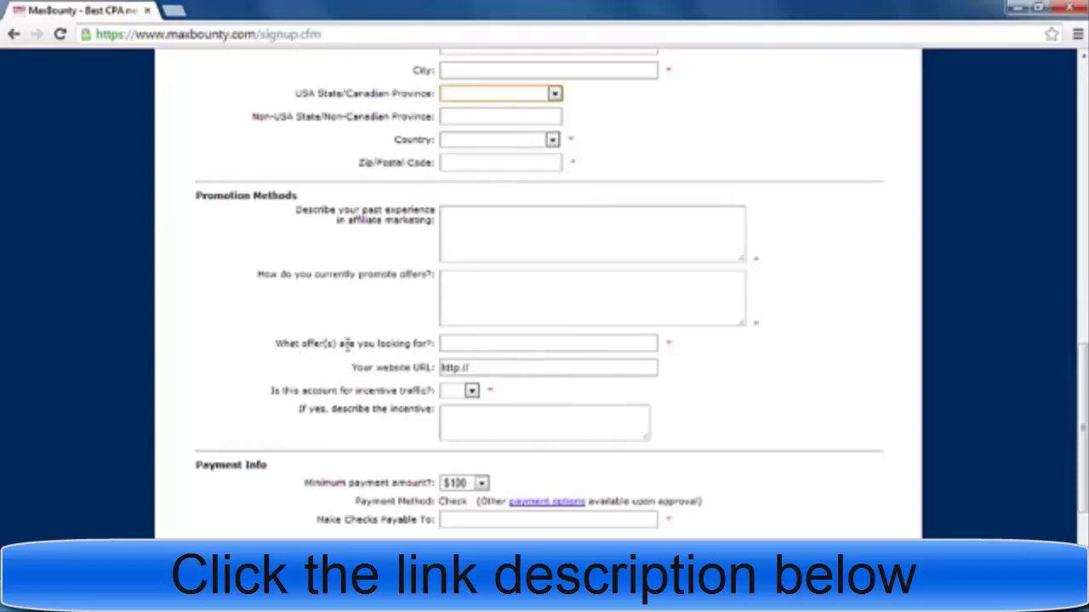
left_click(433, 342)
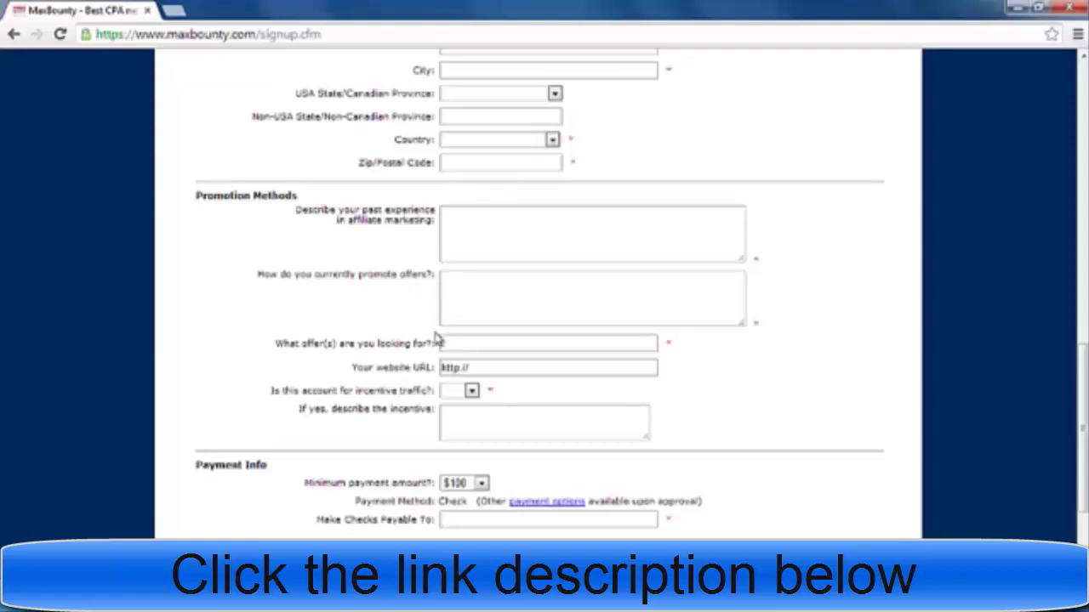
left_click(462, 341)
left_click(679, 353)
scroll(510, 394, "down", 1)
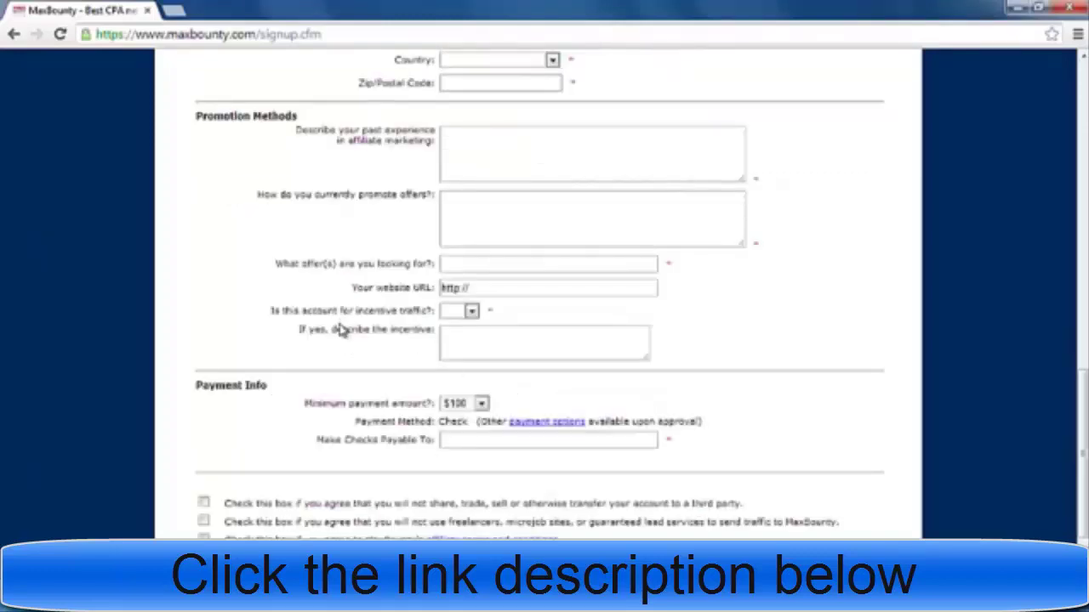
Check the choices for whether the account is for incentive traffic and the field for describing the incentive.
left_click(471, 310)
left_click(471, 310)
left_click(473, 311)
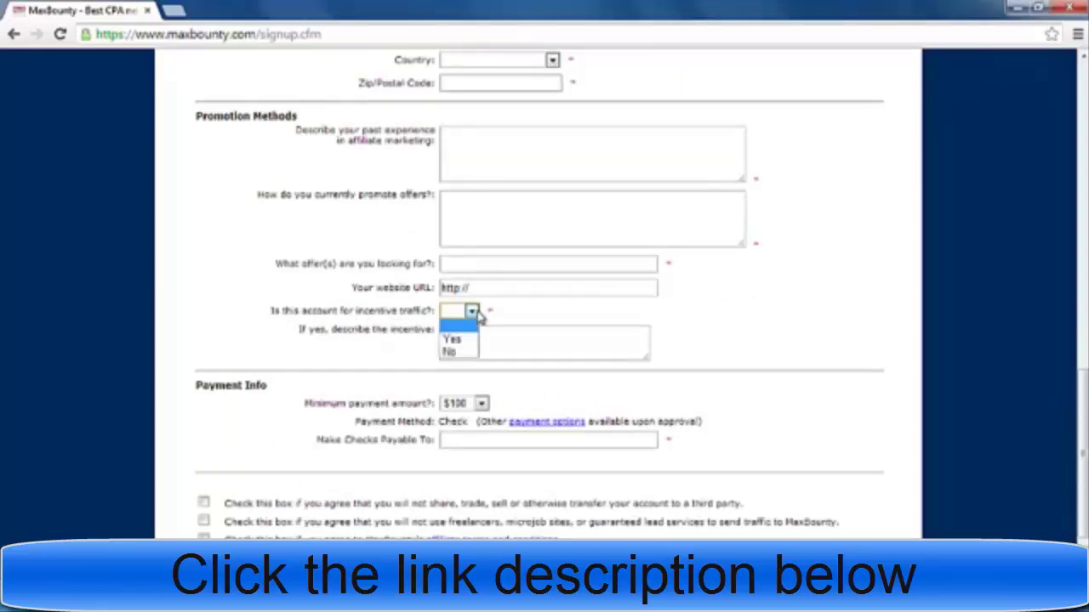
left_click(539, 325)
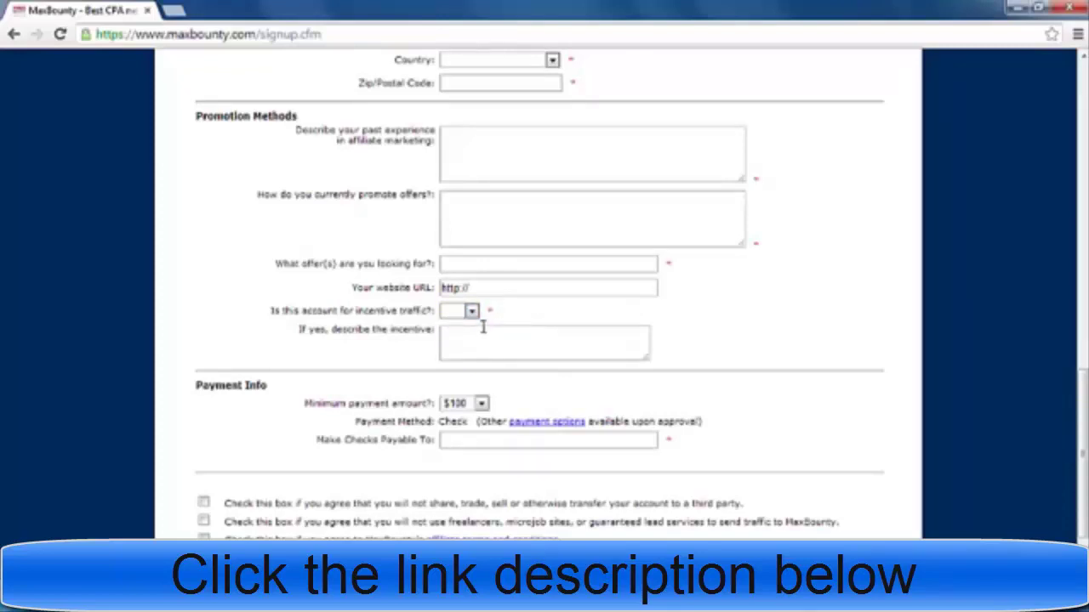
left_click(473, 311)
left_click(528, 319)
left_click(471, 311)
left_click(377, 334)
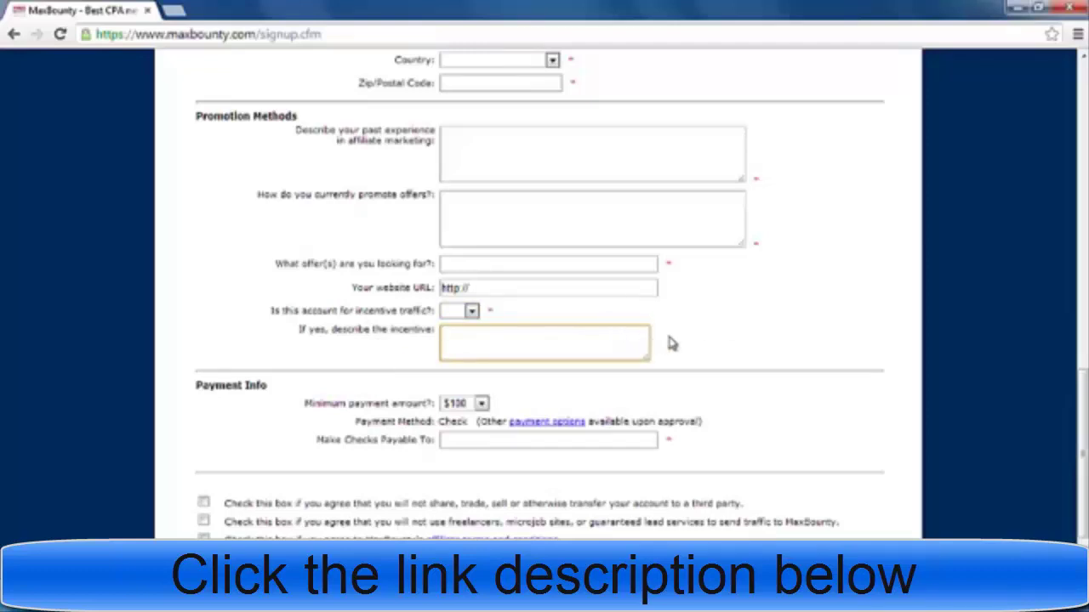
Examine the Payment Info section, including the minimum payment amount choices and the check payee field.
scroll(669, 343, "down", 2)
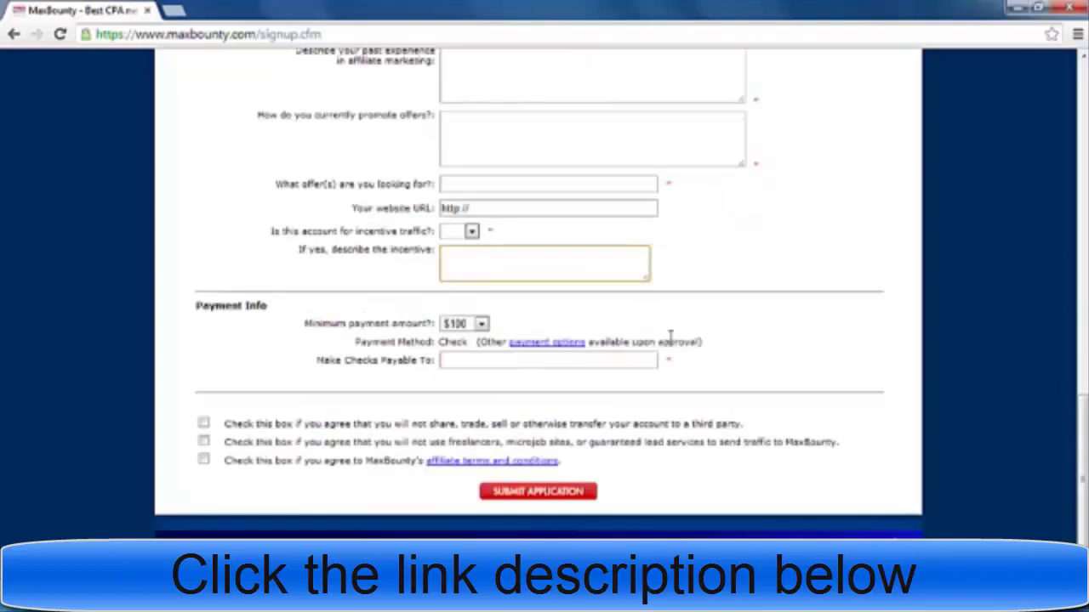
left_click(483, 325)
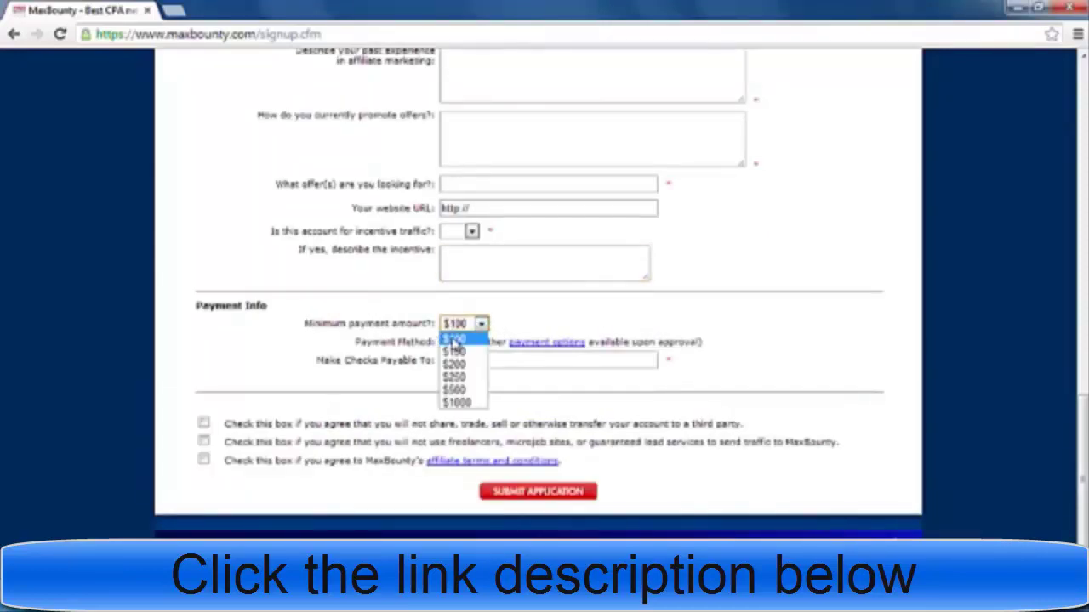
left_click(483, 324)
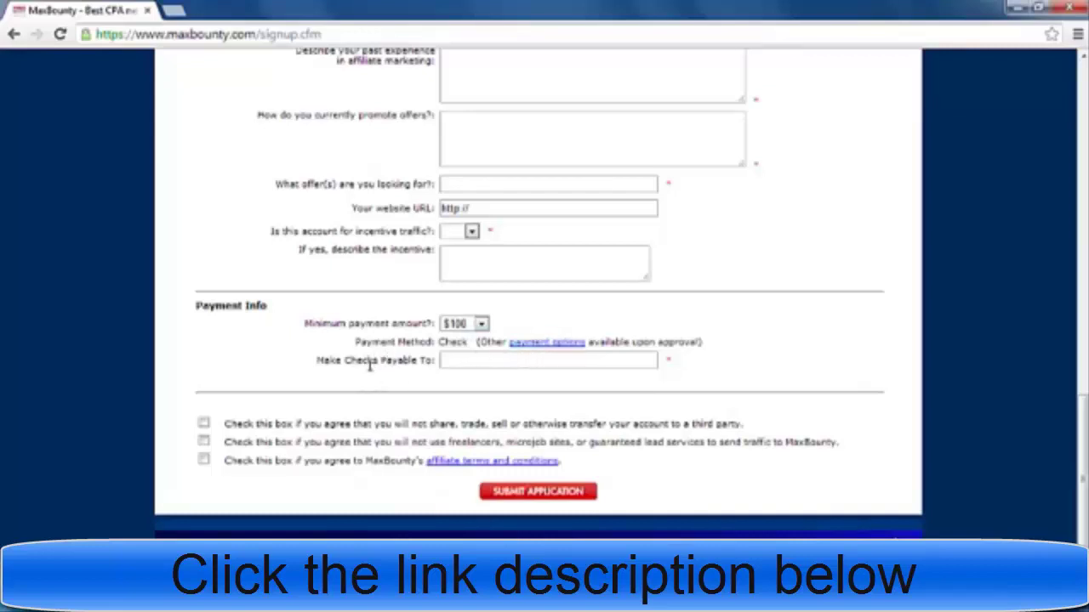
left_click_drag(310, 364, 387, 361)
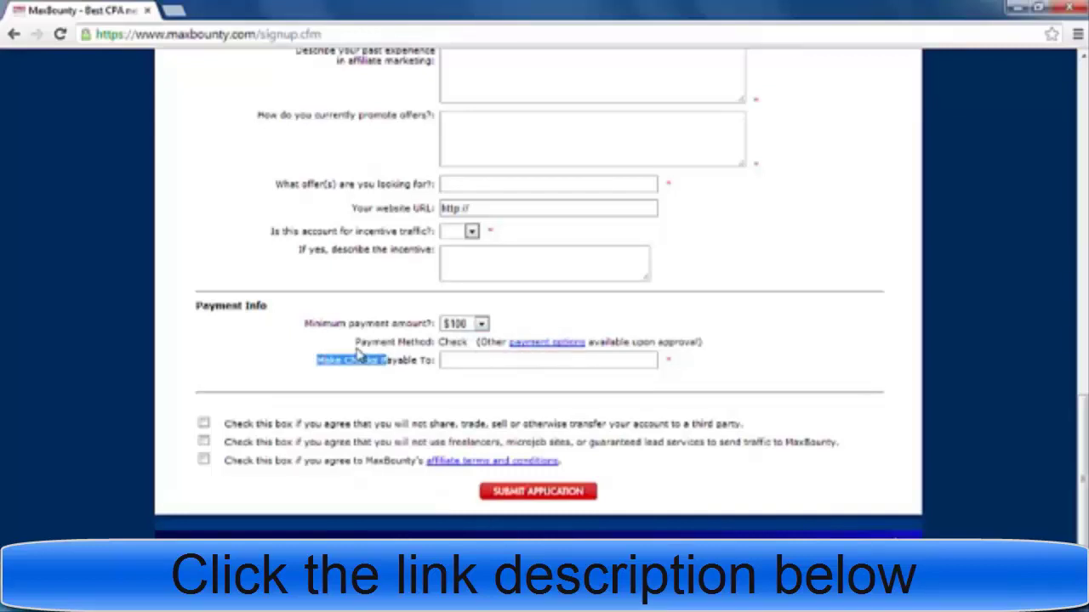
left_click(357, 353)
left_click(530, 363)
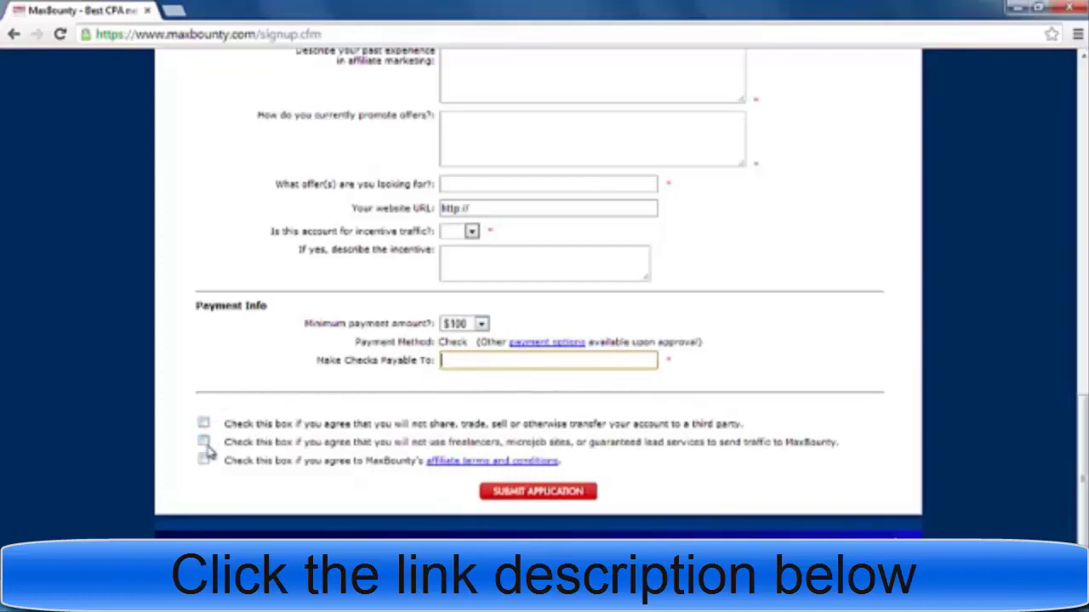
Review the application form again from Payment Info back up to the Contact Info section.
scroll(570, 436, "up", 2)
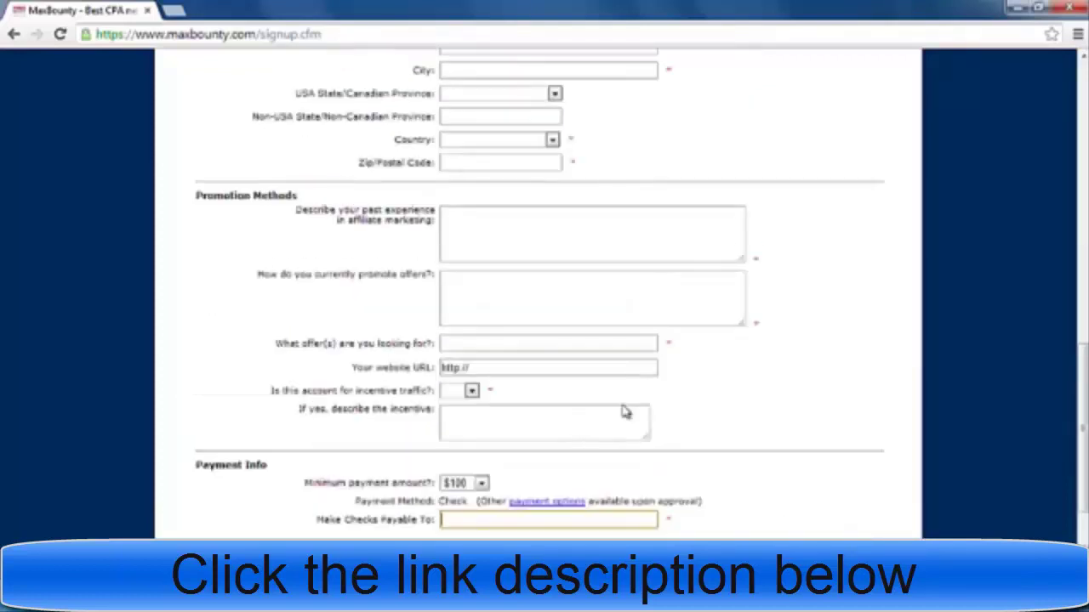
scroll(625, 412, "down", 2)
scroll(663, 432, "up", 1)
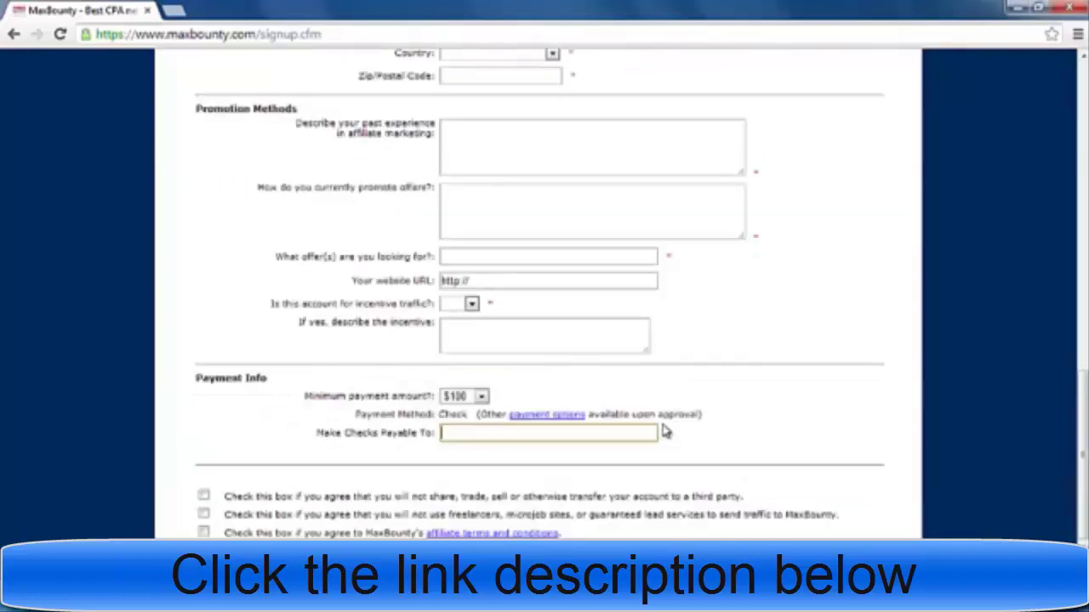
scroll(692, 415, "up", 3)
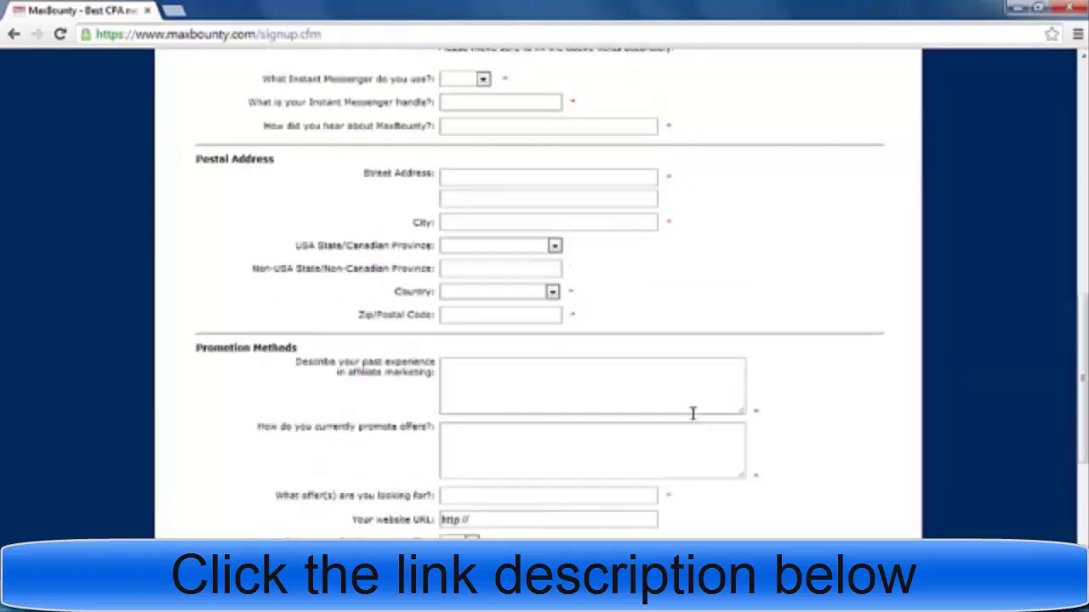
scroll(694, 410, "up", 4)
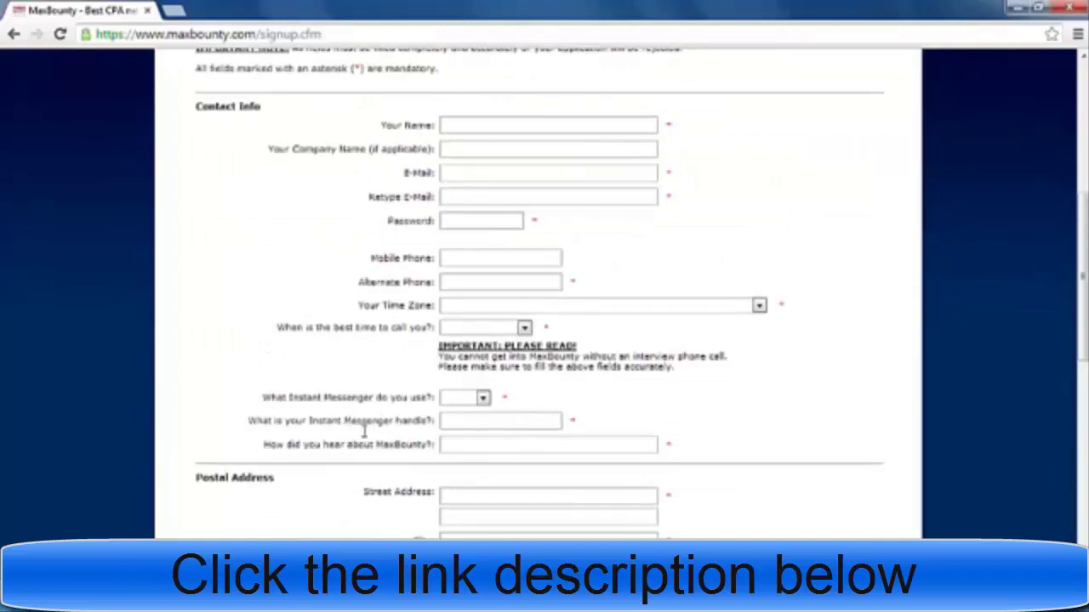
Check the available instant messenger choices and look over the rest of the Contact Info section.
left_click(482, 398)
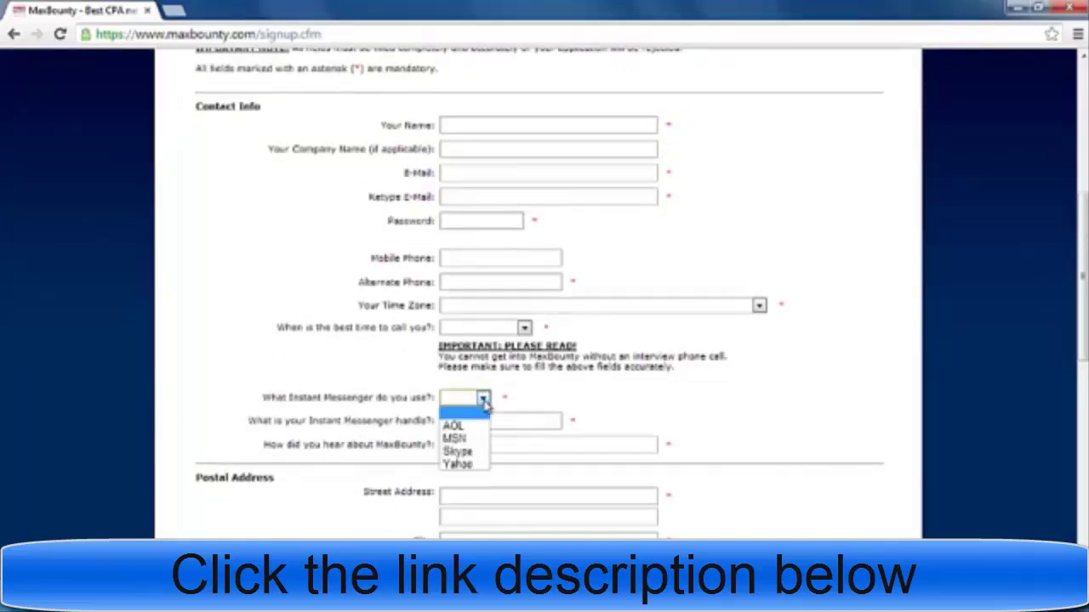
left_click(482, 398)
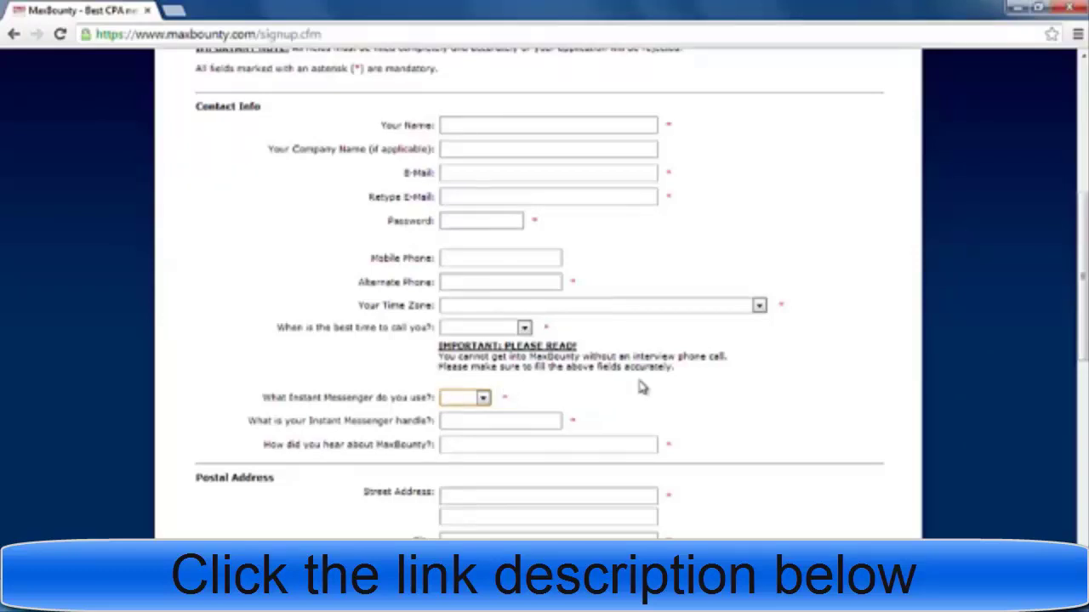
scroll(700, 389, "up", 3)
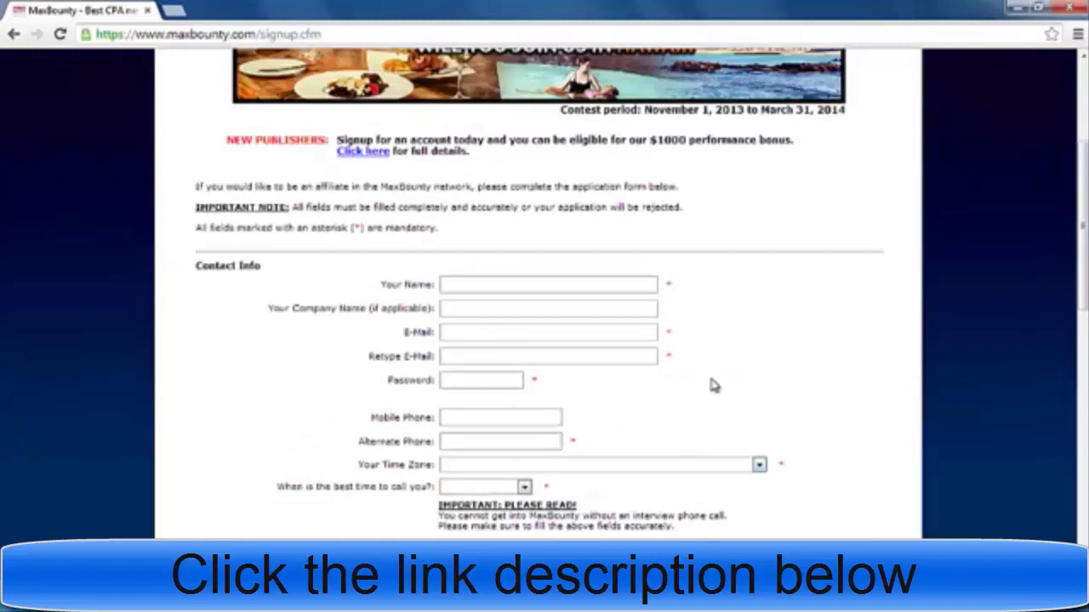
scroll(712, 385, "down", 3)
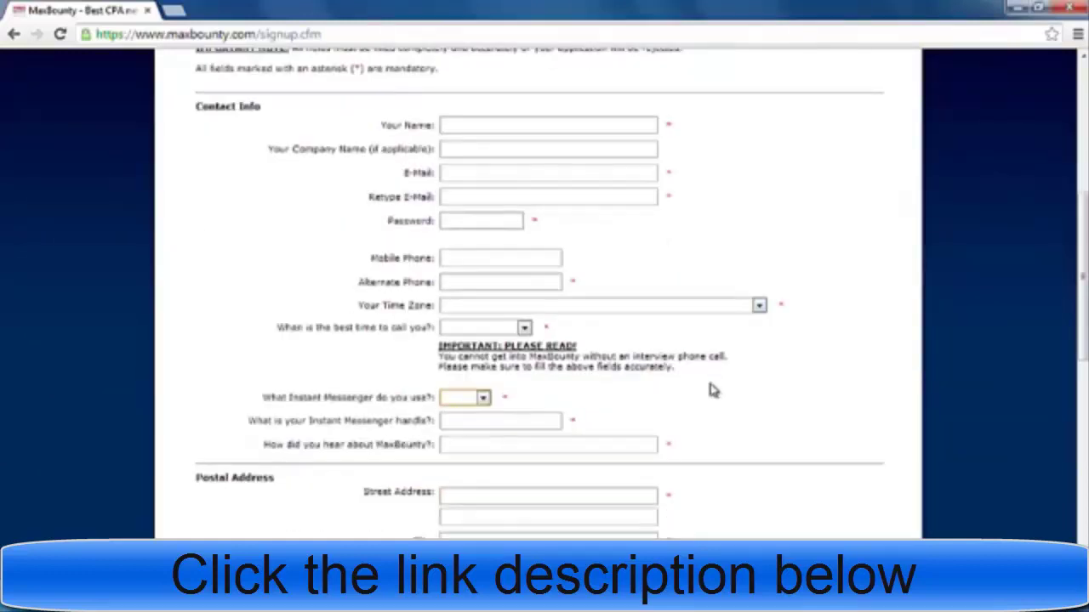
Review the form from Postal Address through Promotion Methods and Payment Info to the agreement checkboxes above the application's submission.
scroll(650, 374, "down", 5)
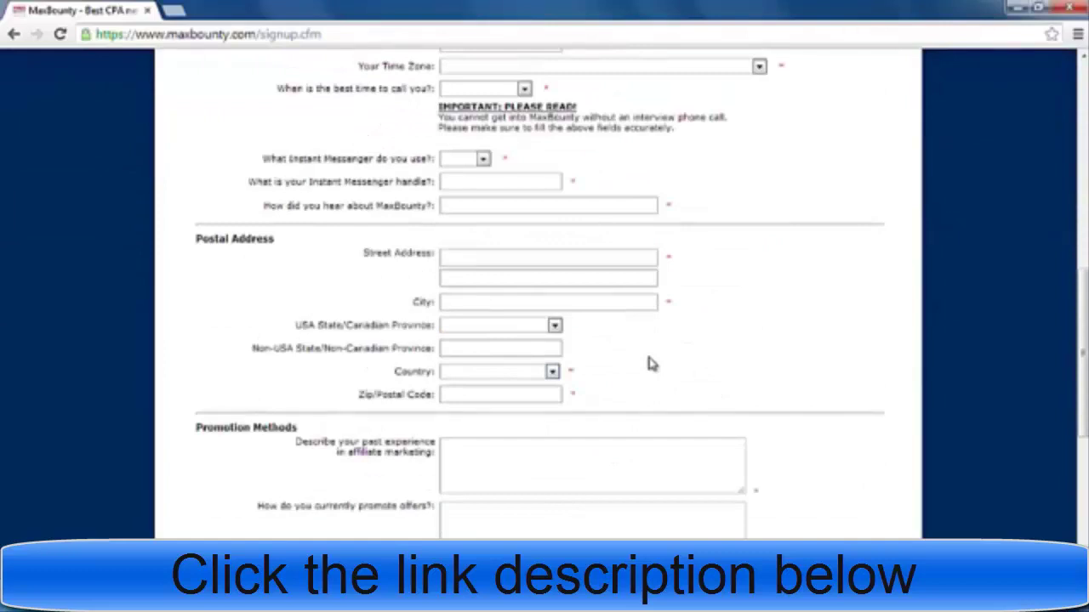
scroll(650, 364, "down", 5)
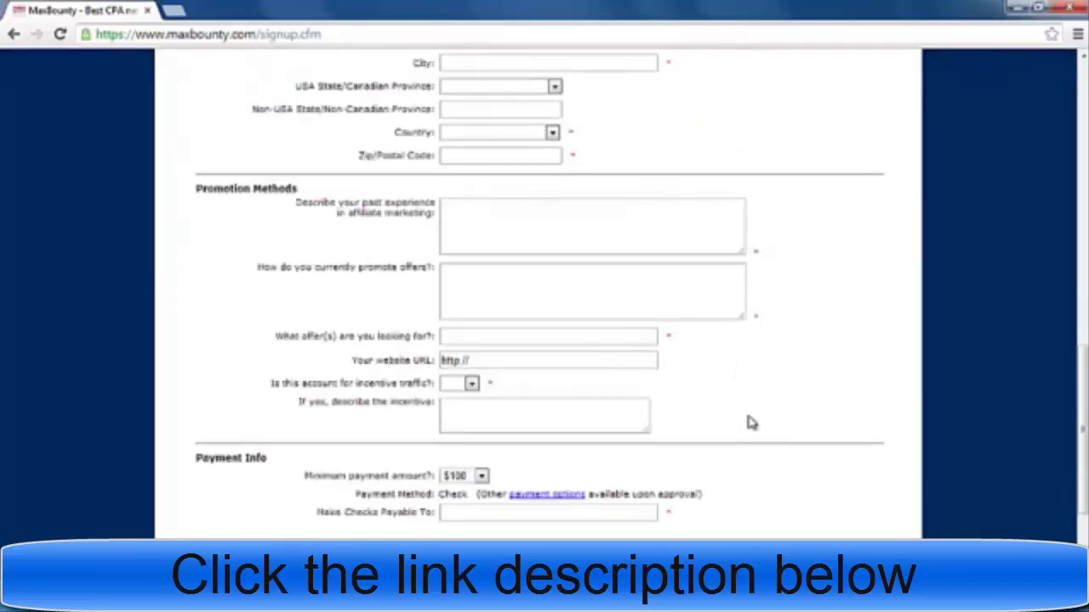
scroll(751, 423, "down", 3)
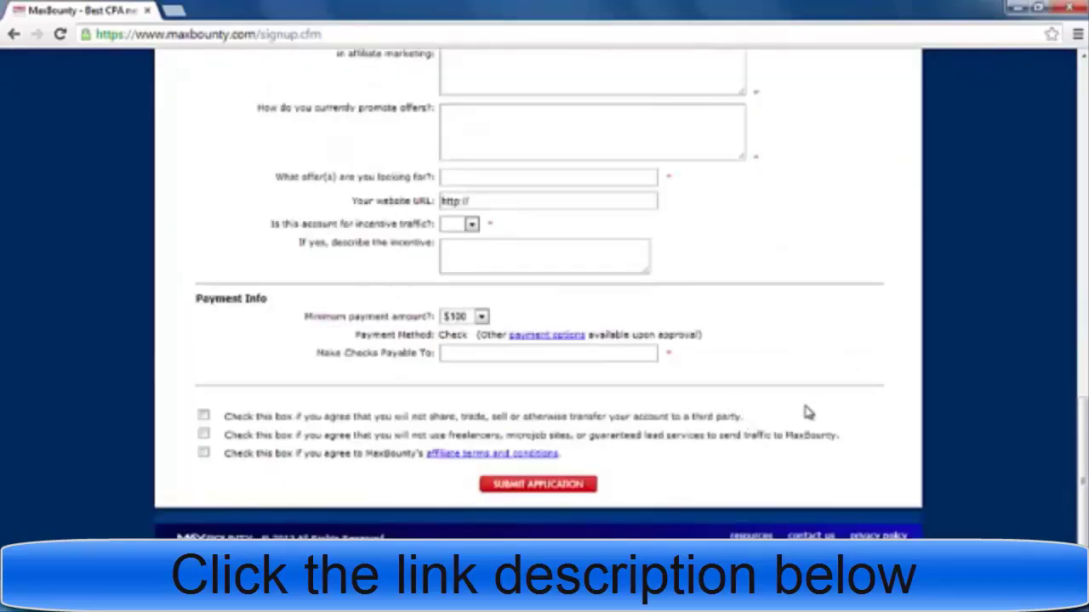